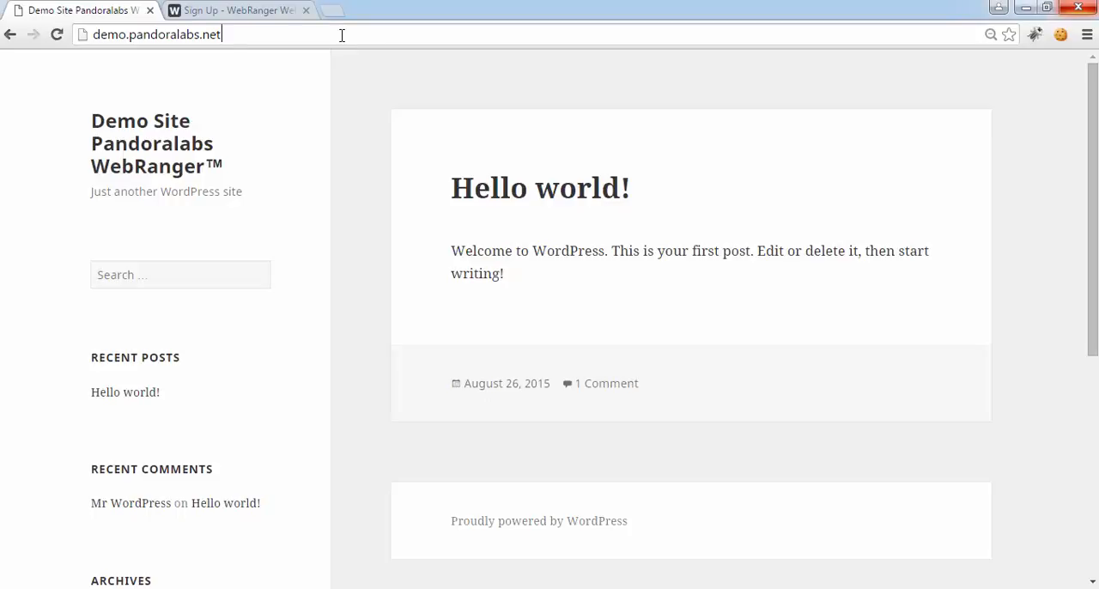
Open the demo site's WordPress login page at demo.pandoralabs.net/wp-admin
left_click(350, 35)
type("/wp-adm")
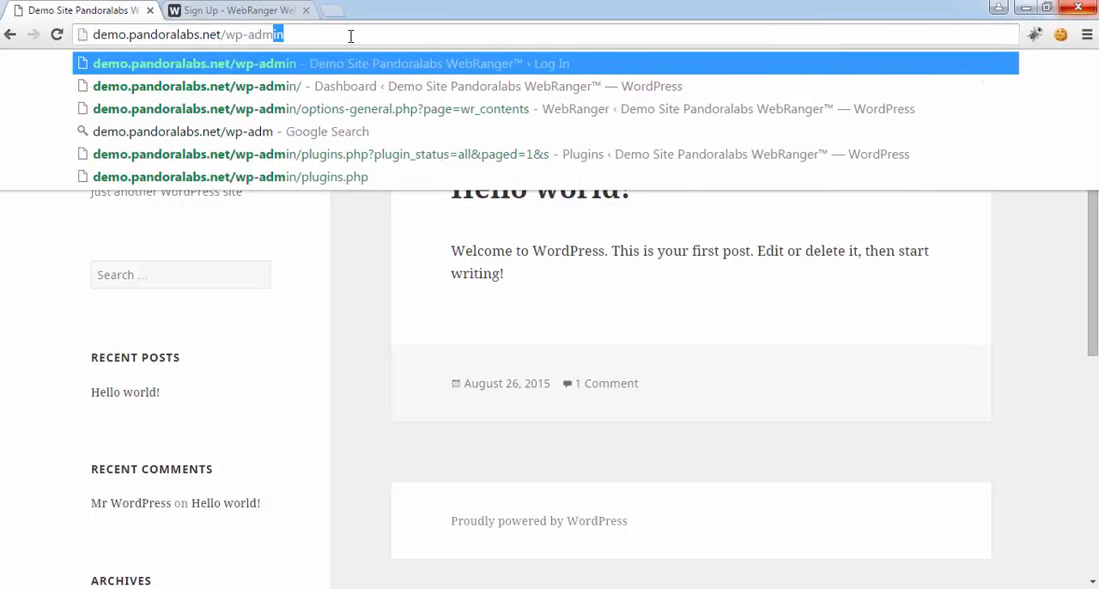
key("Return")
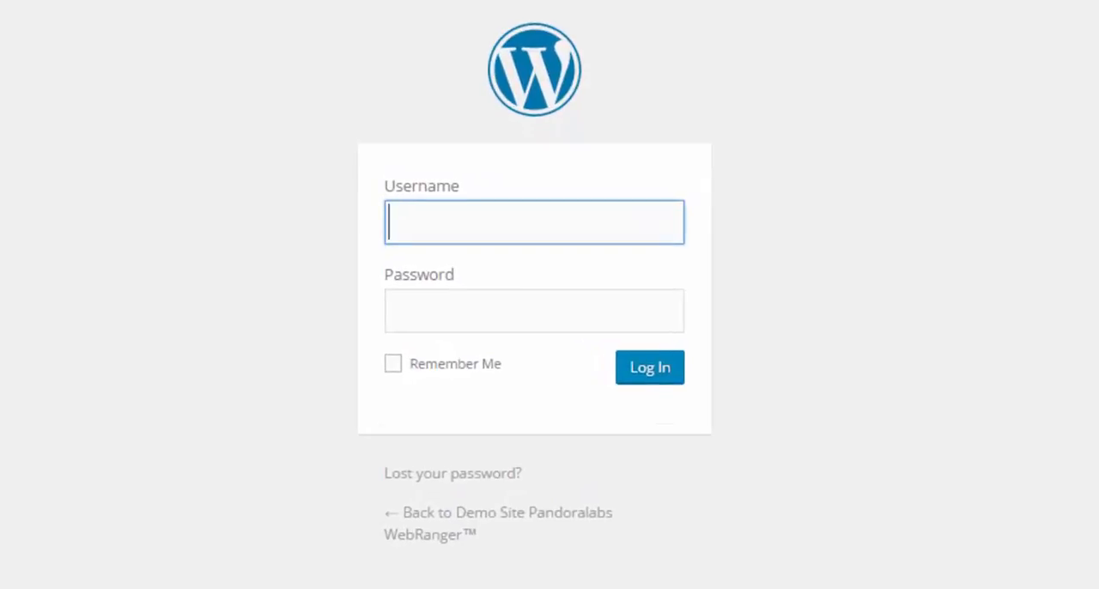
Log in to WordPress as webadmin with the account password
type("webadmin")
key("Tab")
type("••")
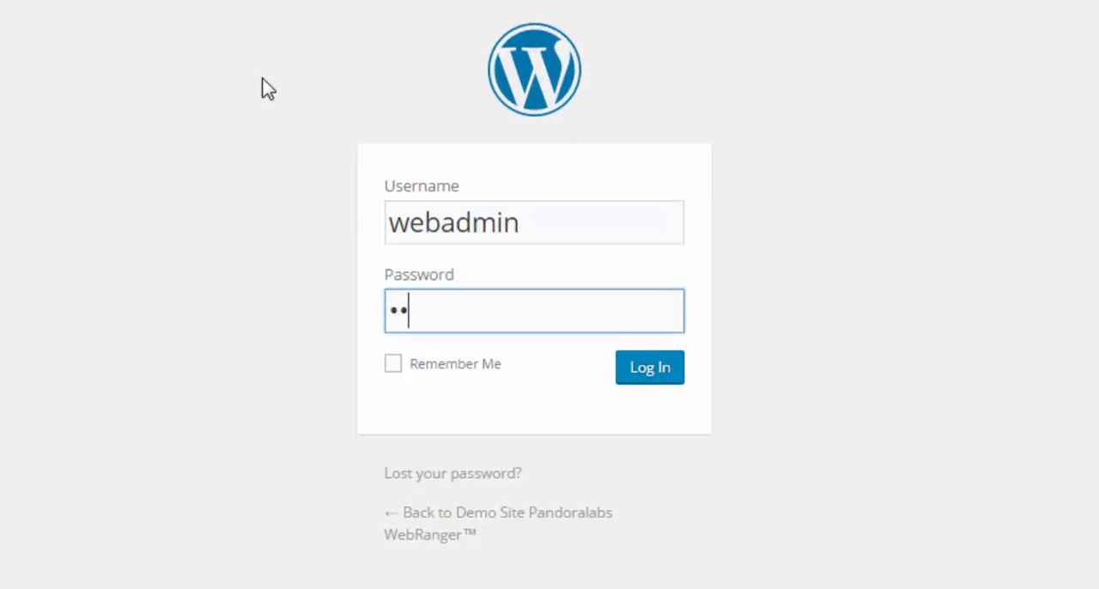
type("•••••••")
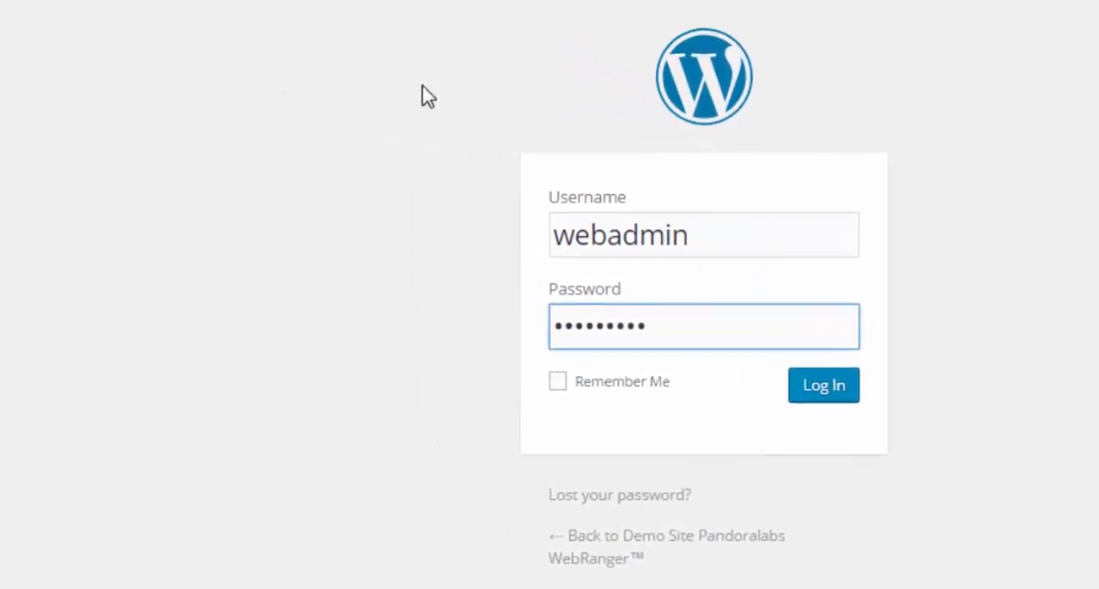
key("Return")
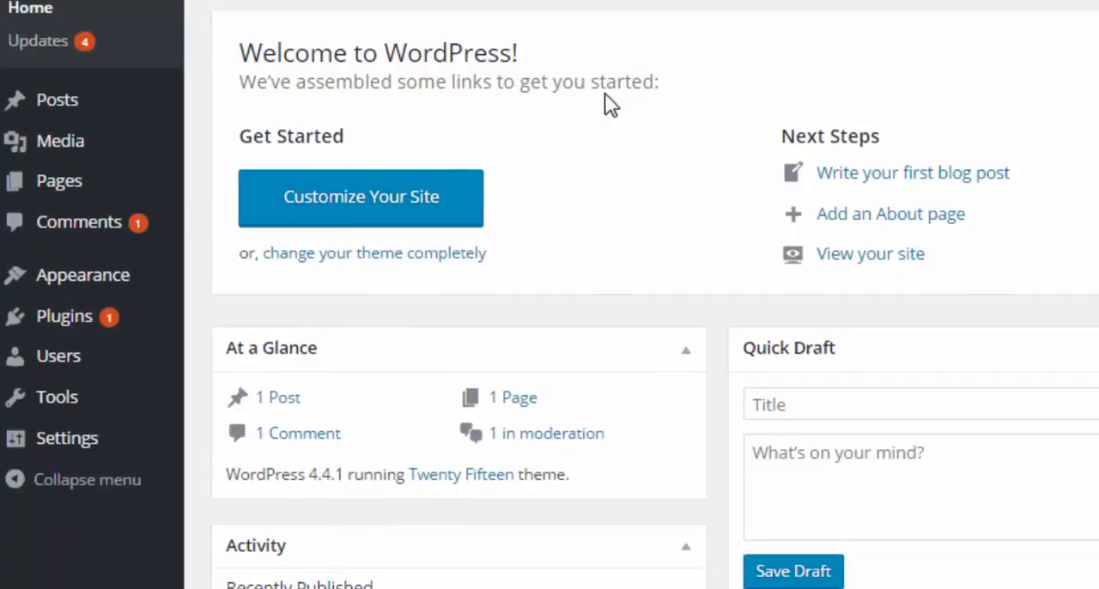
Go to adding a new plugin and search the plugin directory for "webranger"
mouse_move(103, 318)
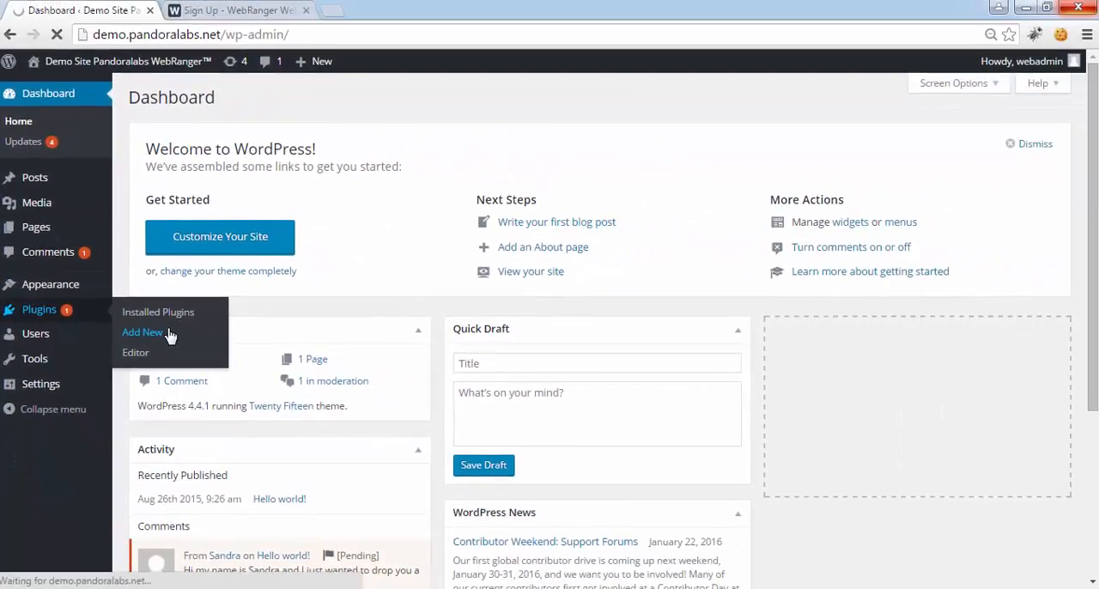
left_click(273, 357)
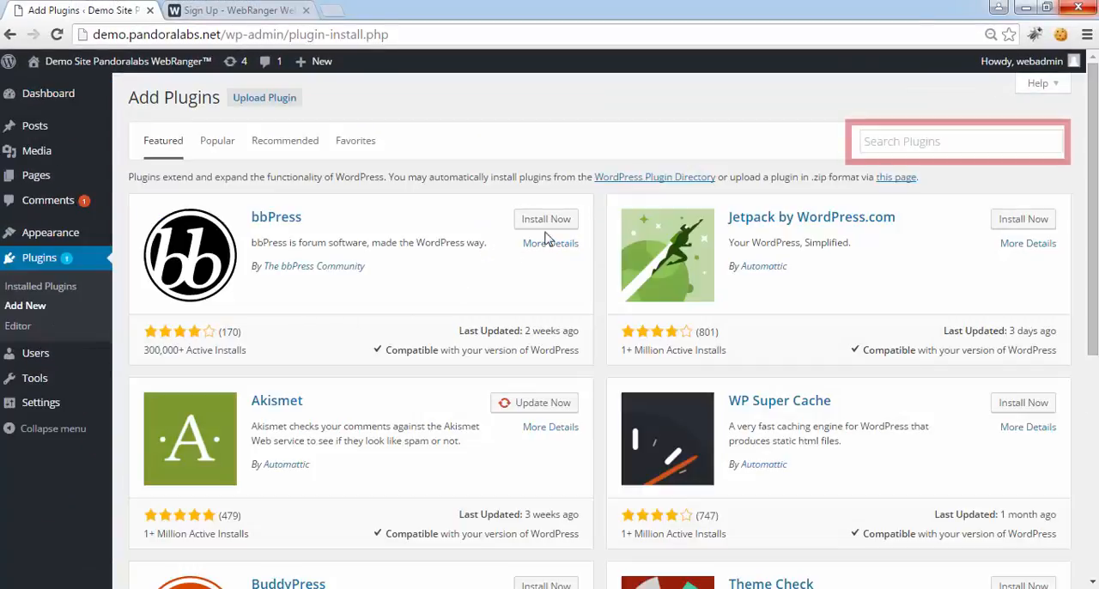
left_click(909, 142)
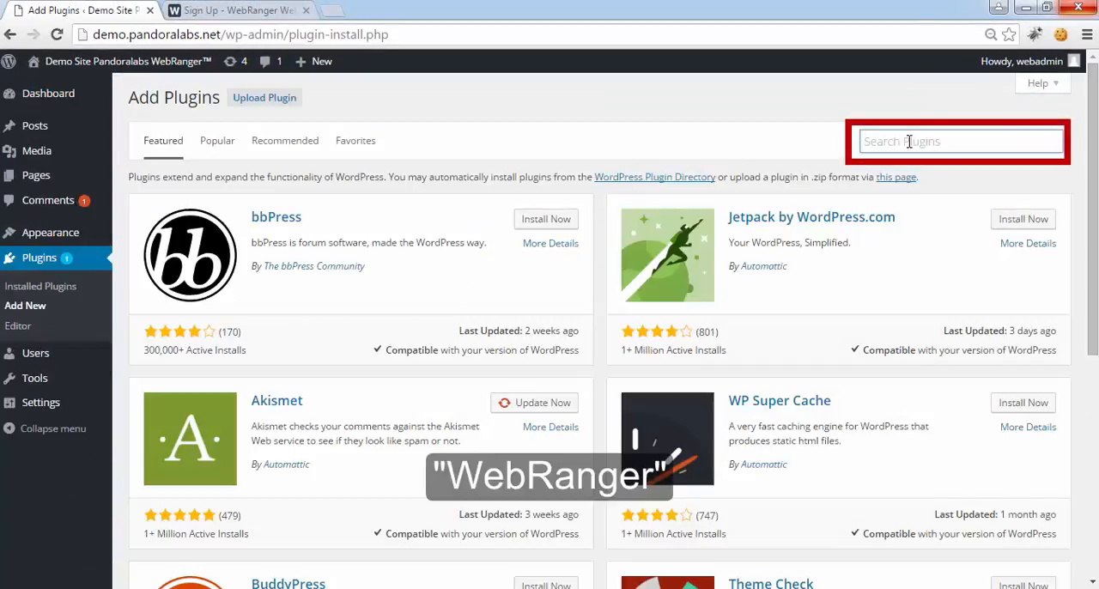
type("webranger")
key("Return")
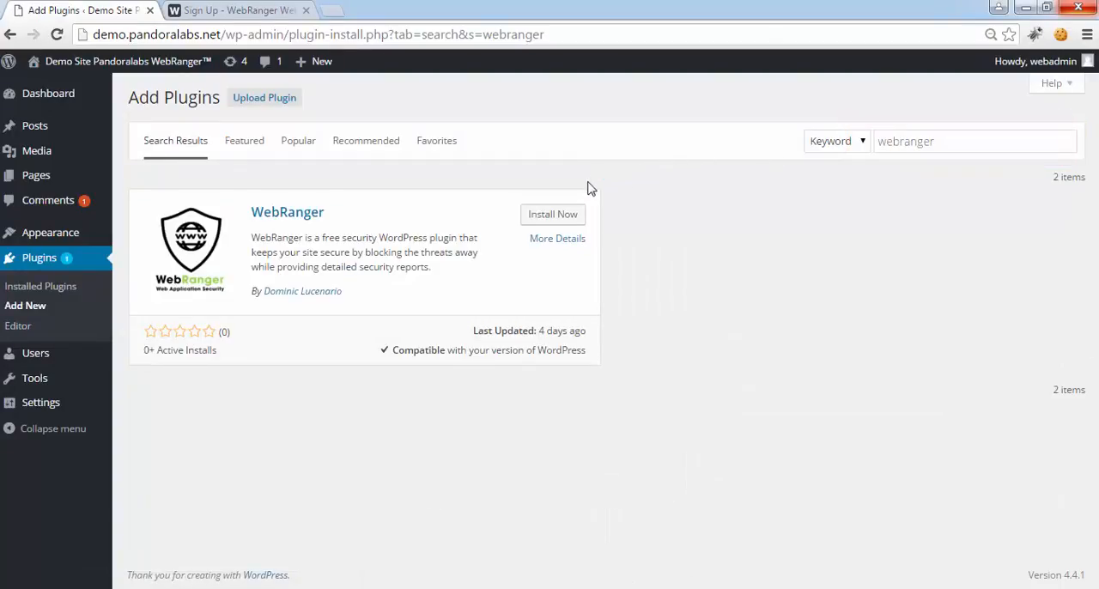
Install and activate the WebRanger plugin, and open its settings page
left_click(567, 216)
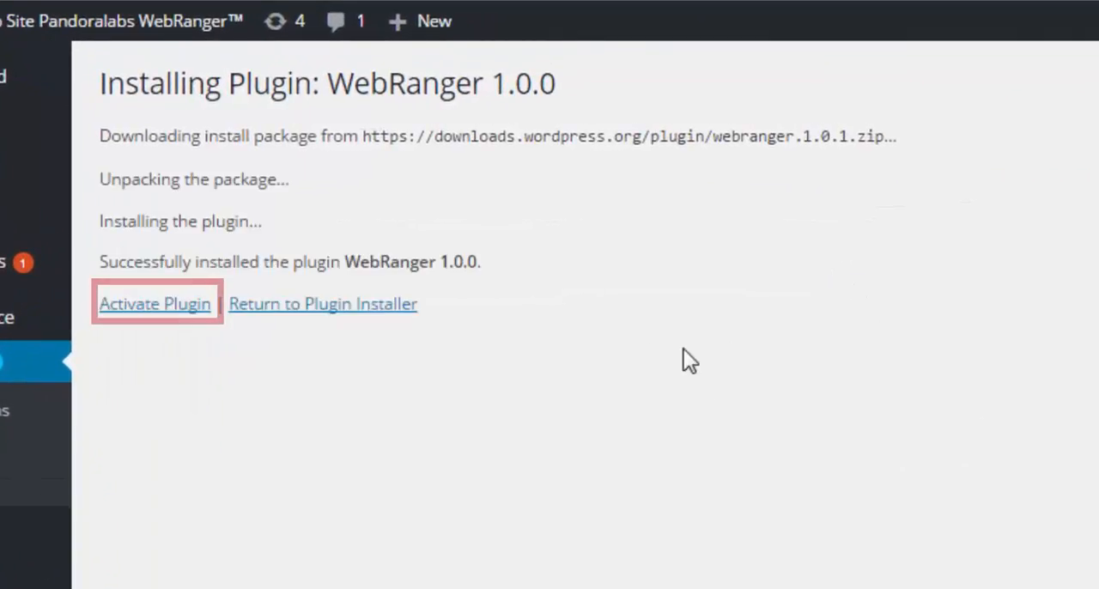
left_click(155, 305)
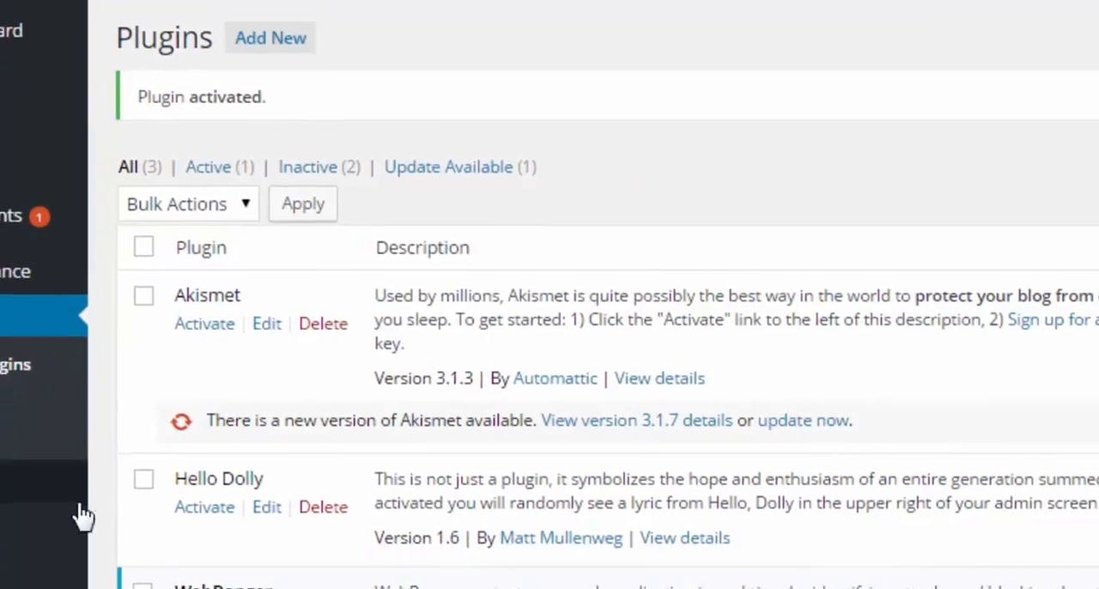
mouse_move(49, 387)
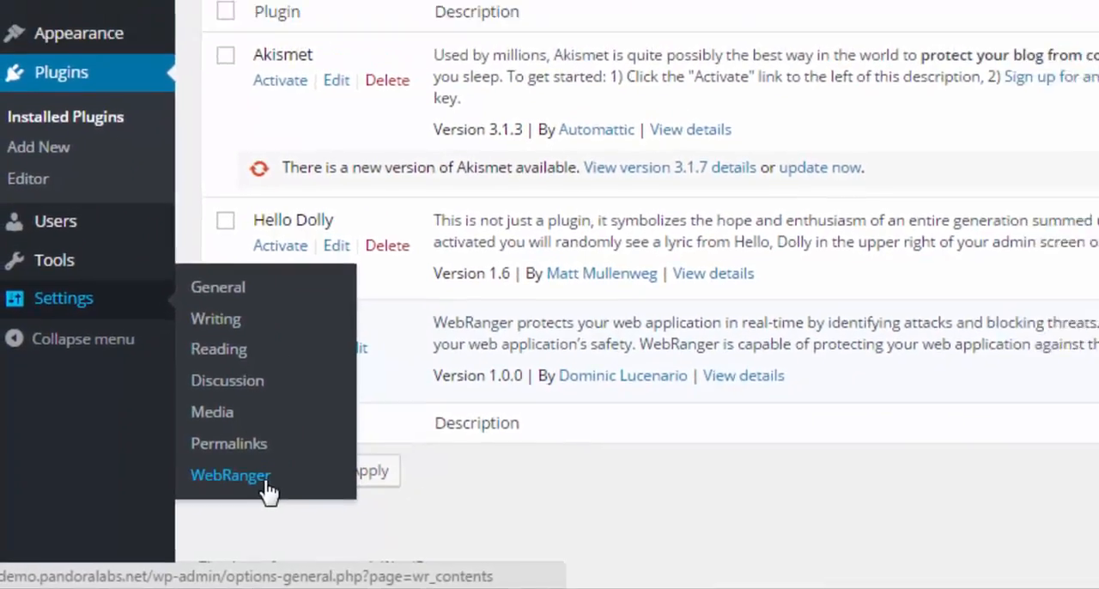
left_click(294, 481)
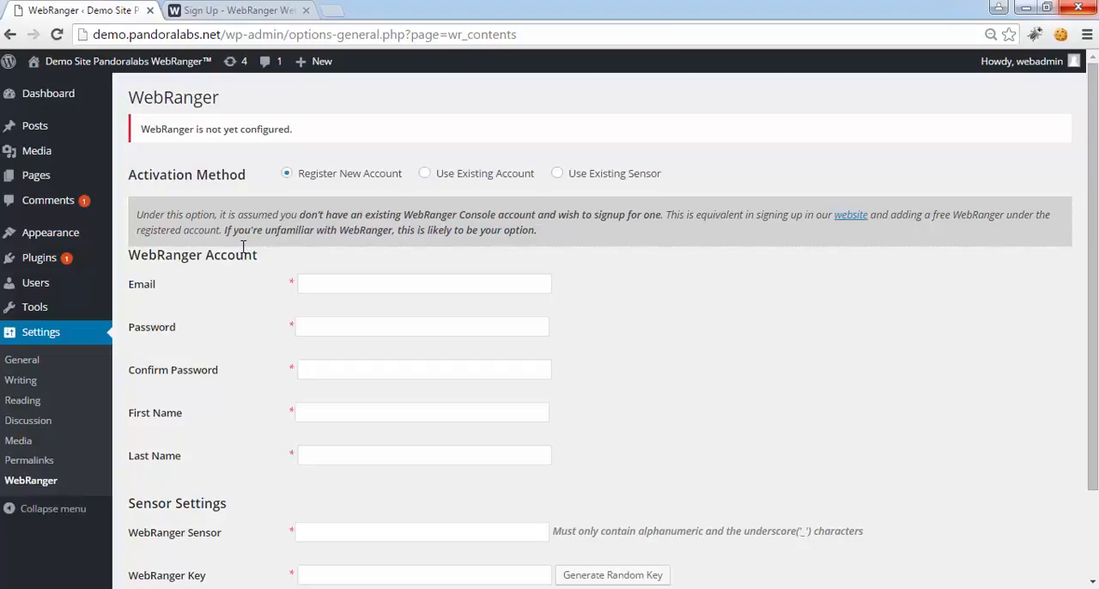
Look over the name and email fields of the WebRanger website's sign-up form, and return to the plugin settings
left_click(221, 13)
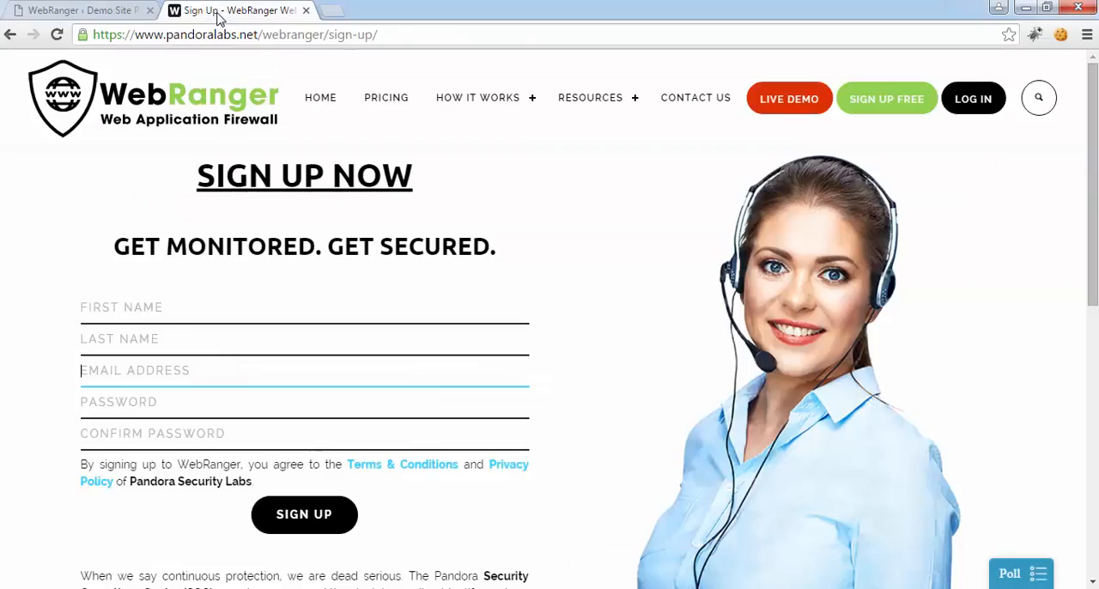
left_click(153, 314)
left_click(152, 338)
left_click(143, 371)
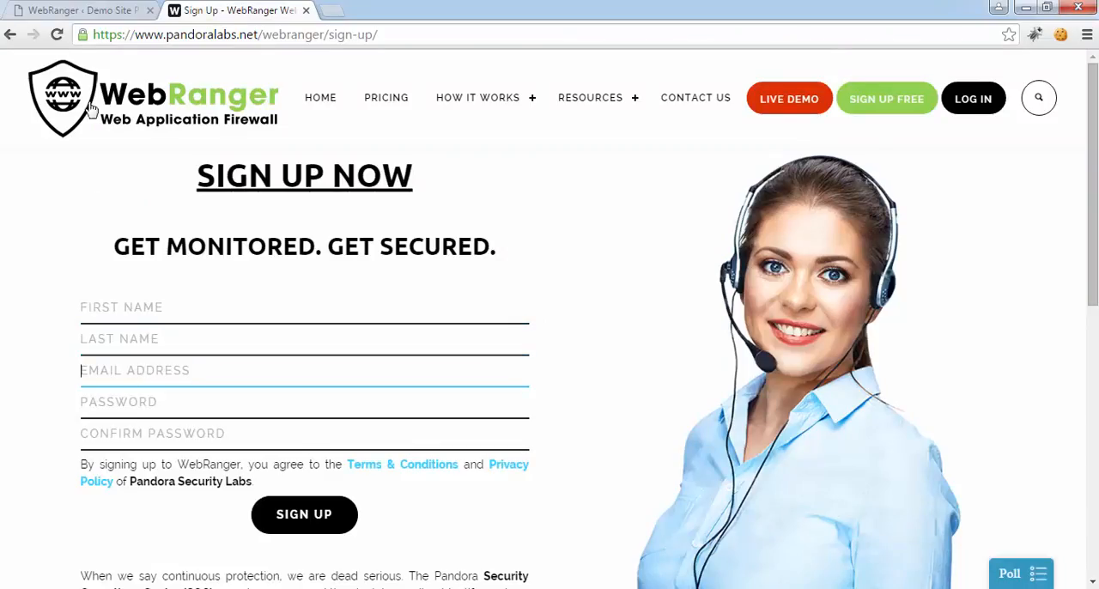
left_click(86, 11)
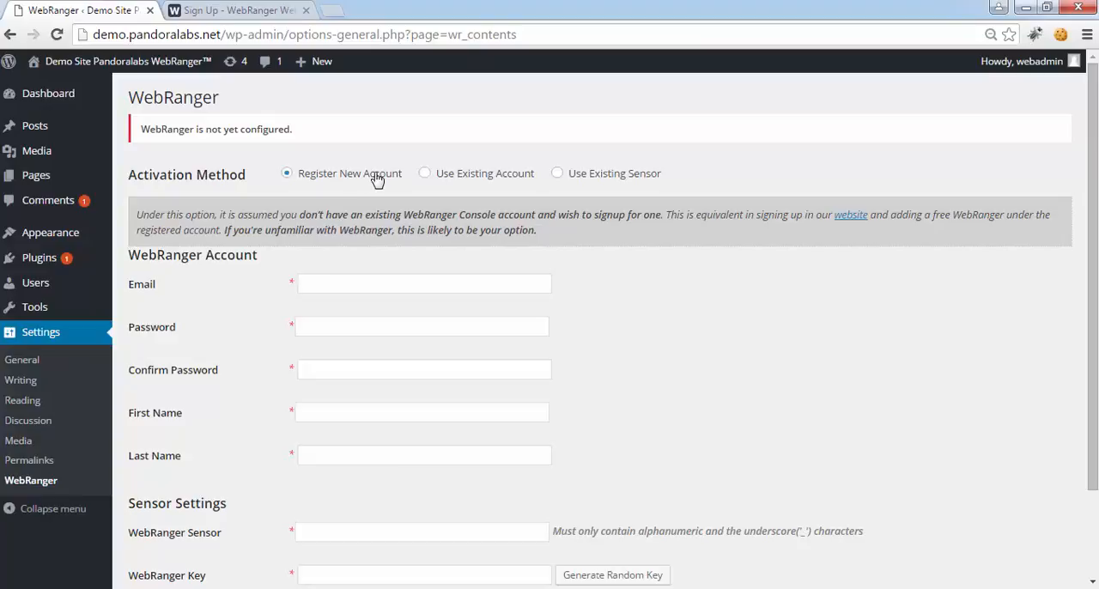
Review the Use Existing Account and Use Existing Sensor activation methods, and return to Register New Account
left_click(441, 180)
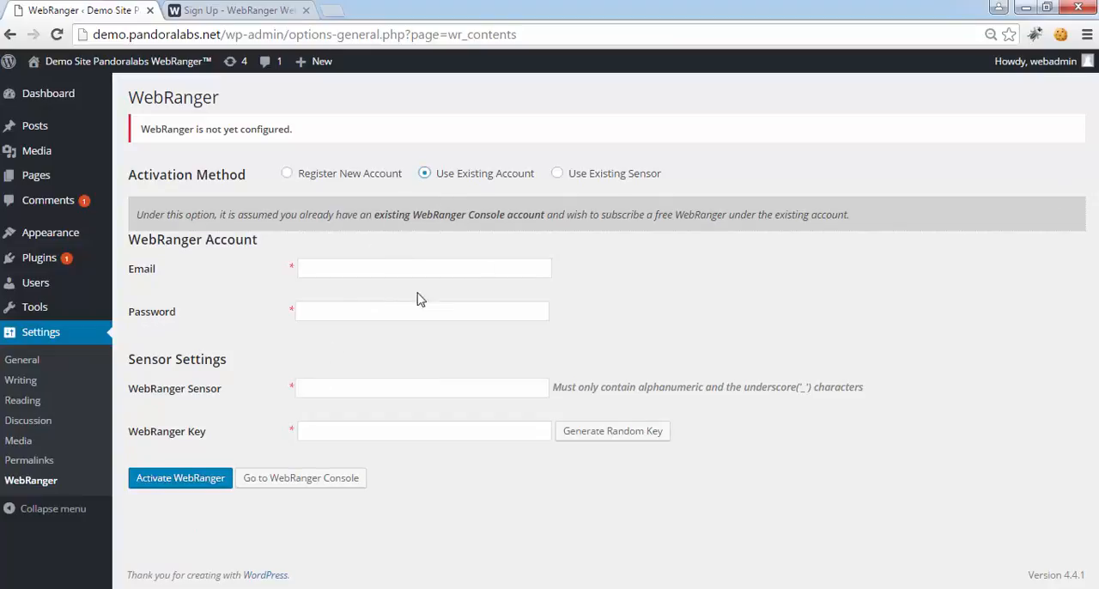
left_click(620, 180)
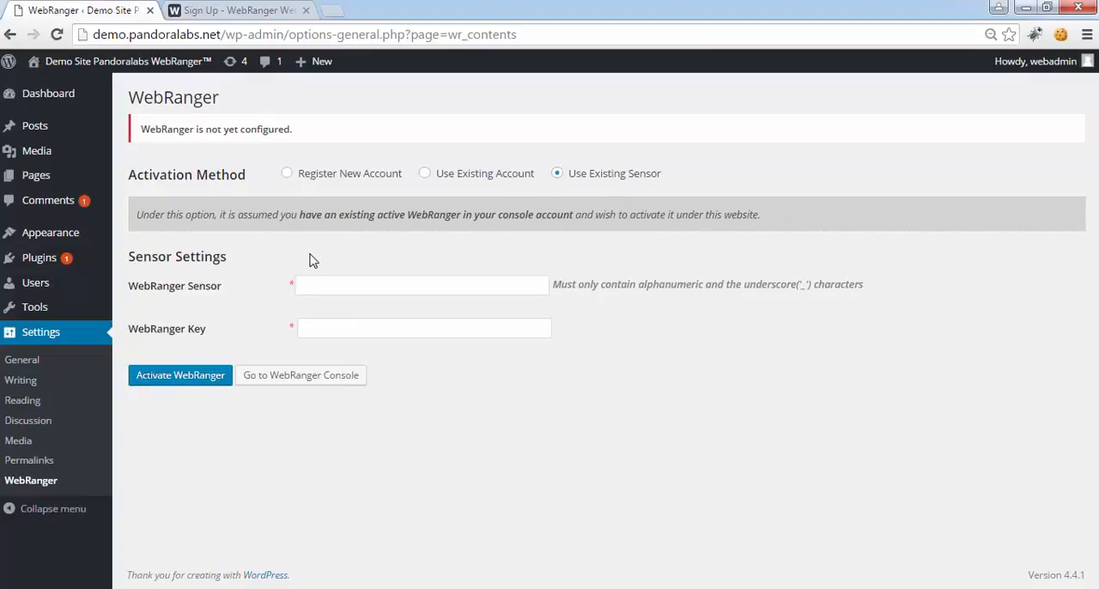
left_click(316, 180)
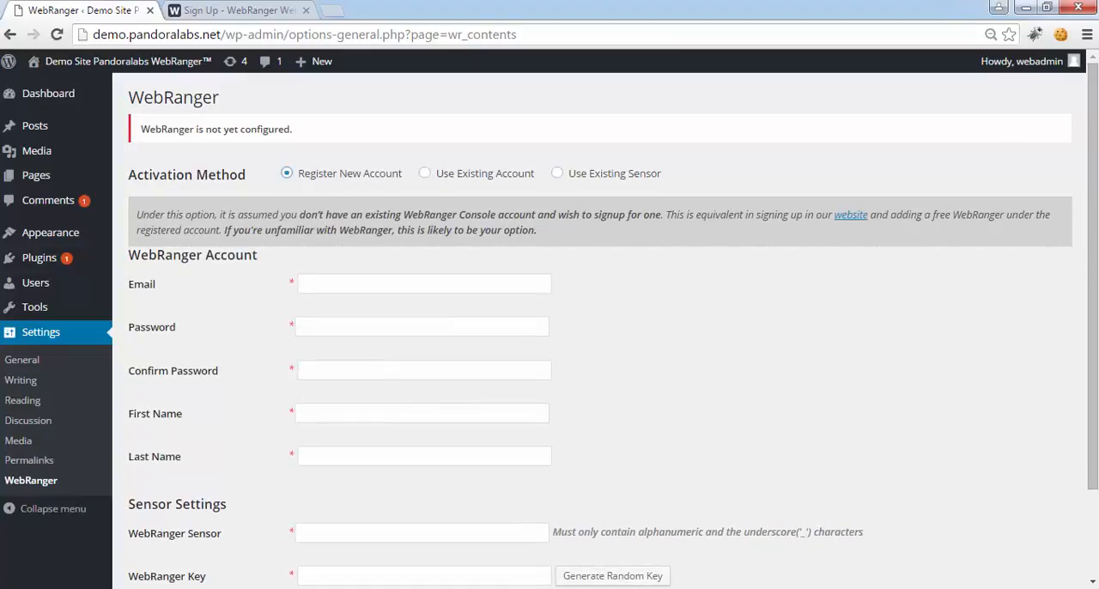
Enter the new WebRanger account's email, and fill in the Password and Confirm Password fields
scroll(368, 257, "down", 1)
left_click(366, 244)
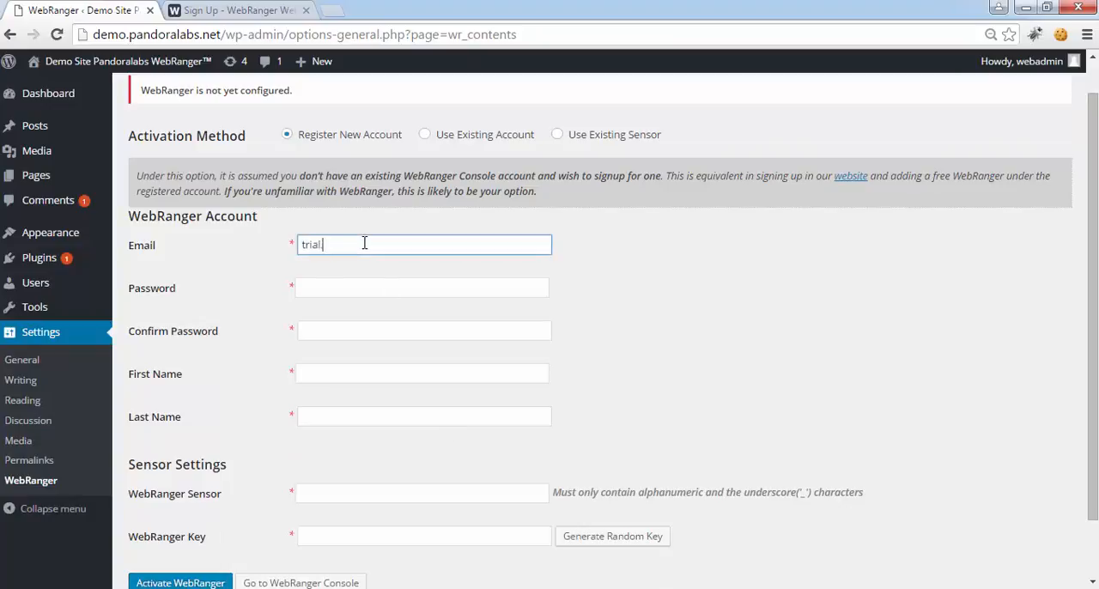
key("Tab")
type("•")
key("Tab")
type("•••••••••")
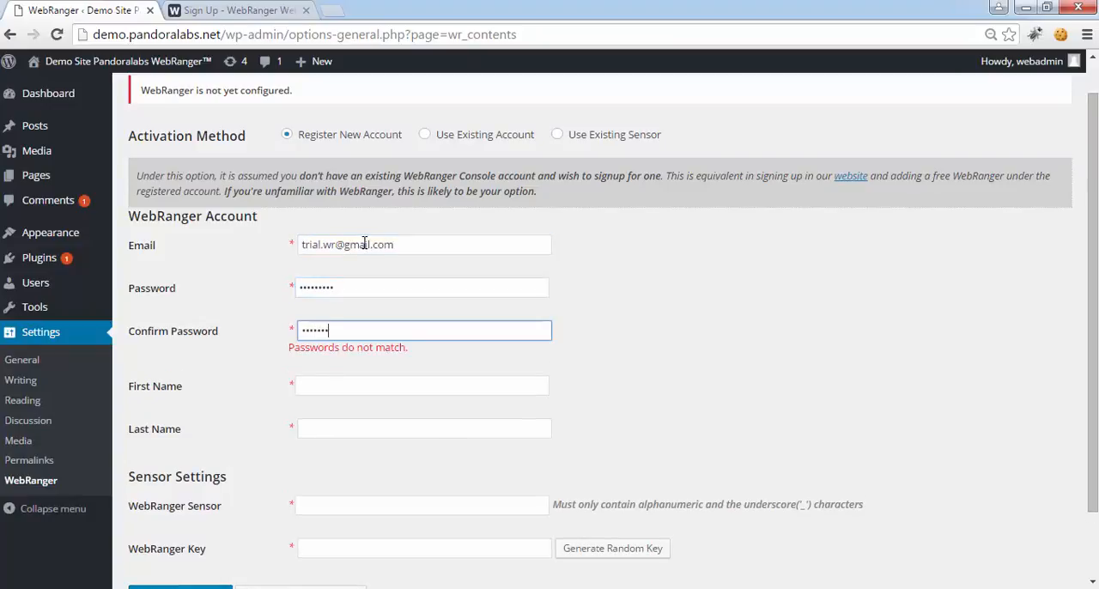
Enter the account holder's first name and last name in the registration form
key("Tab")
key("Tab")
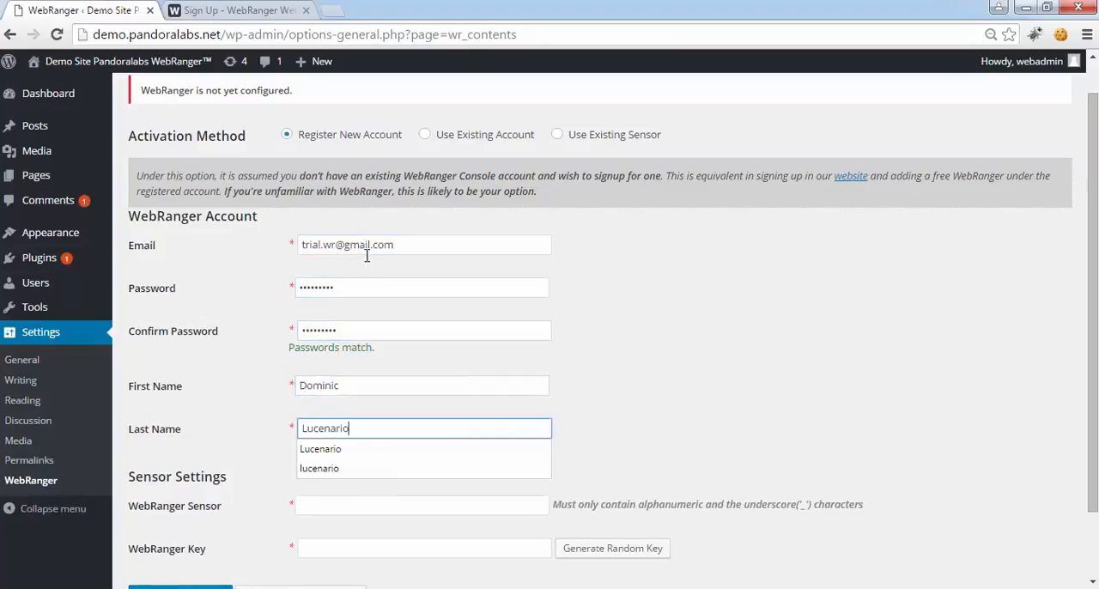
Name the WebRanger sensor demo.wr.01 in the sensor settings
scroll(380, 301, "down", 2)
left_click(326, 424)
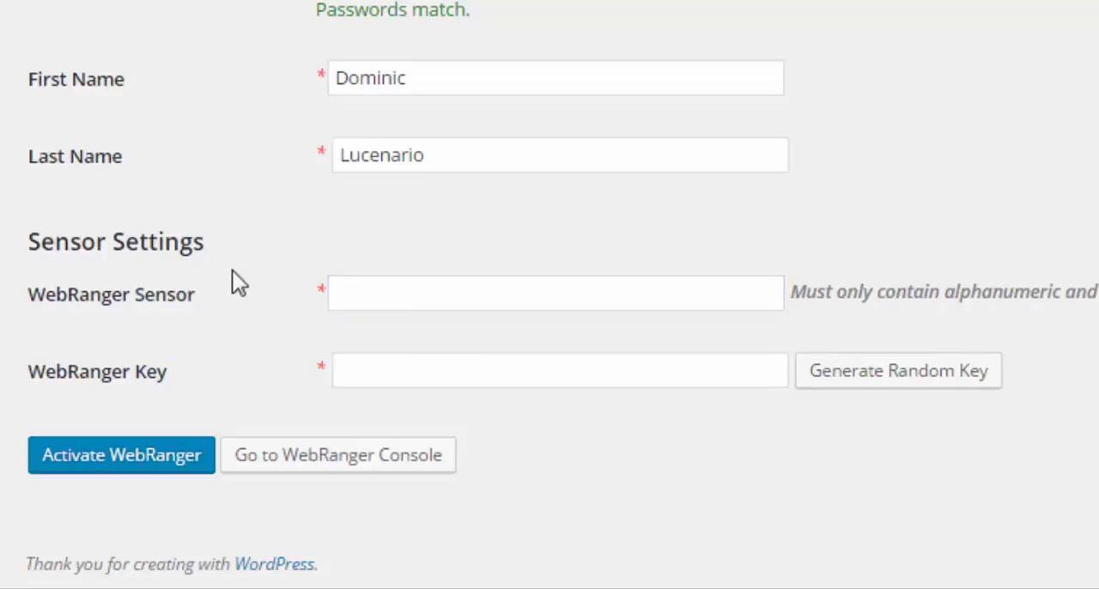
left_click(336, 294)
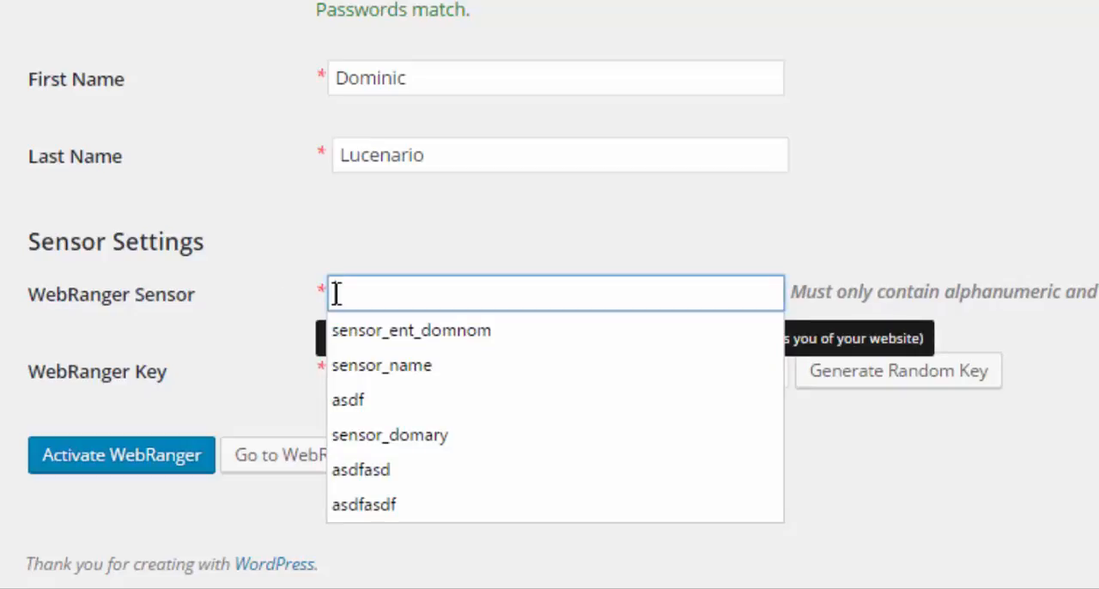
type("demo.wr")
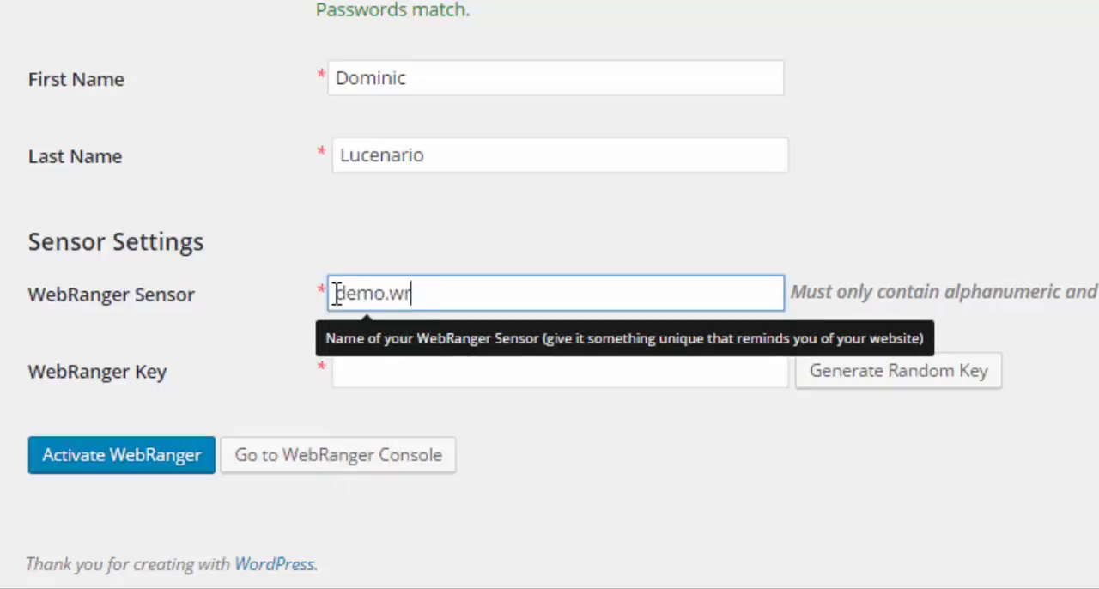
type(".01")
key("Tab")
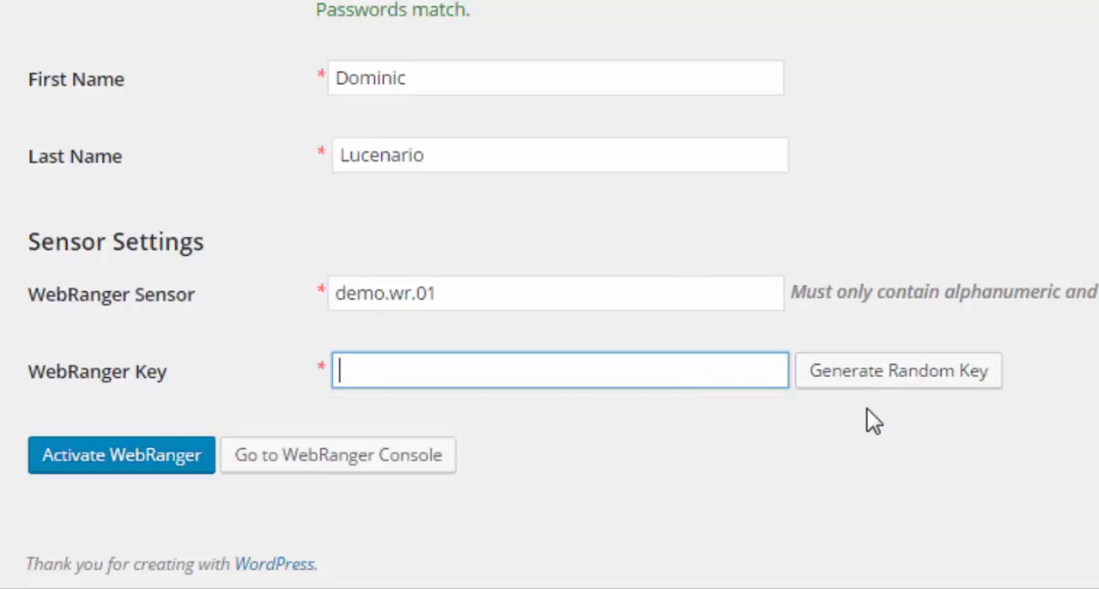
Generate a random WebRanger key, activate WebRanger, and check the plugin's status message
left_click(854, 382)
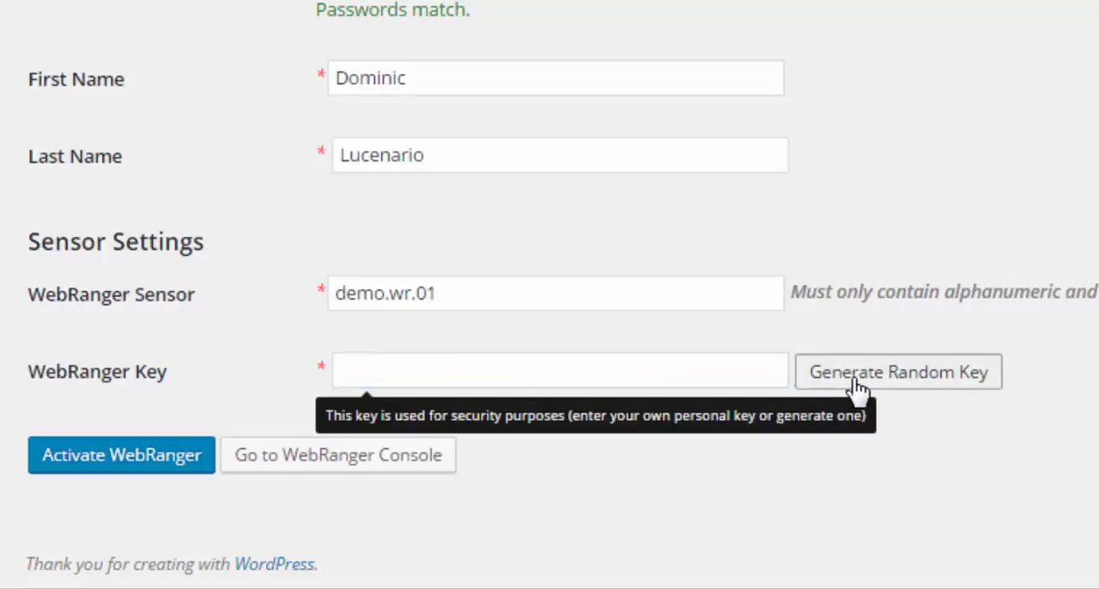
left_click(152, 462)
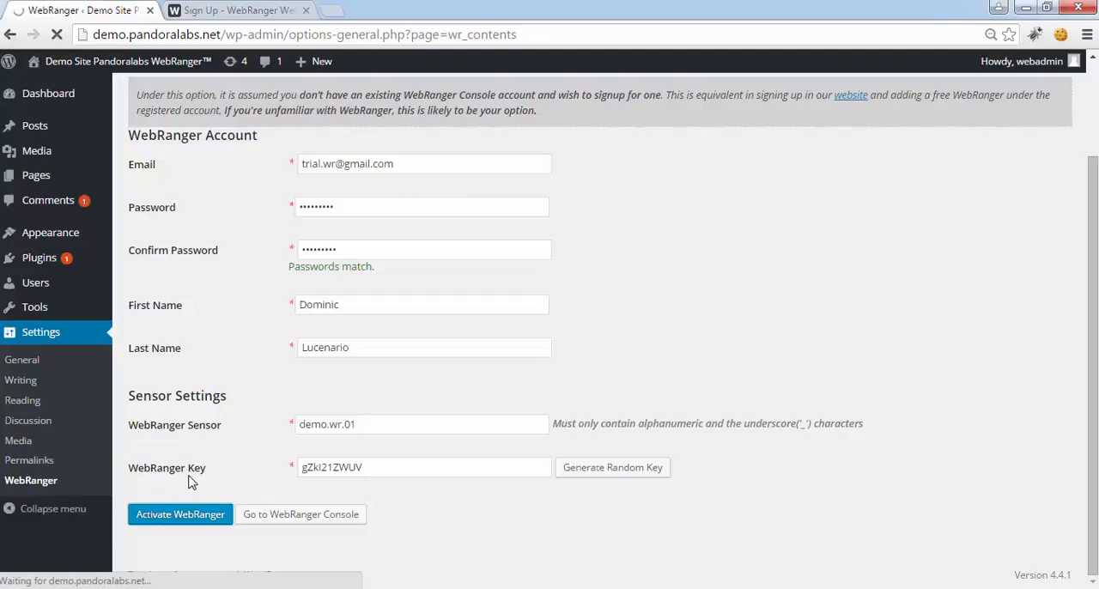
scroll(191, 483, "up", 2)
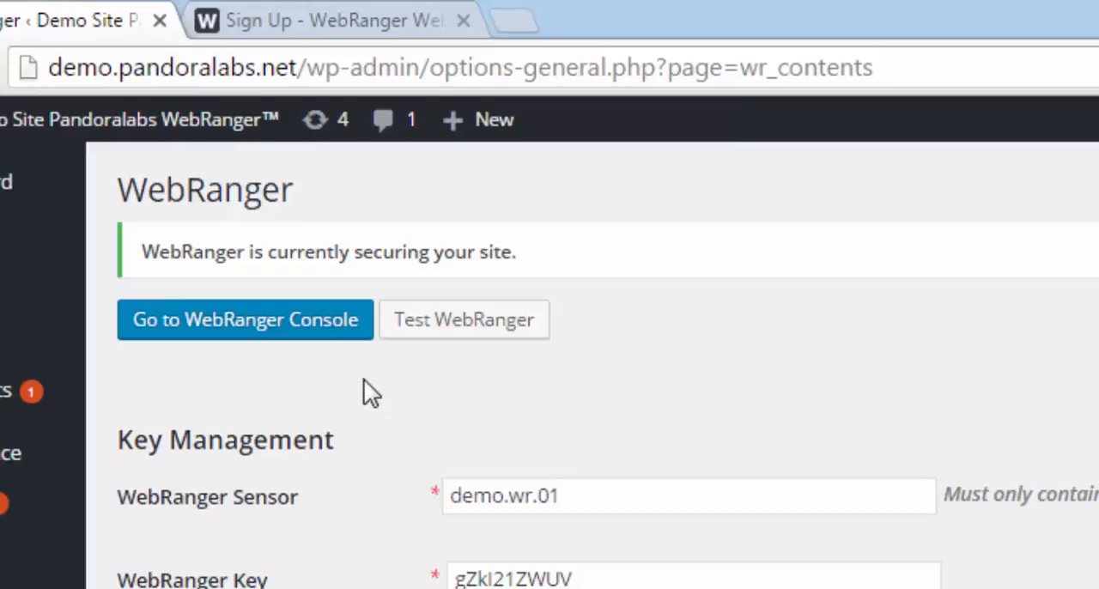
left_click_drag(489, 252, 249, 250)
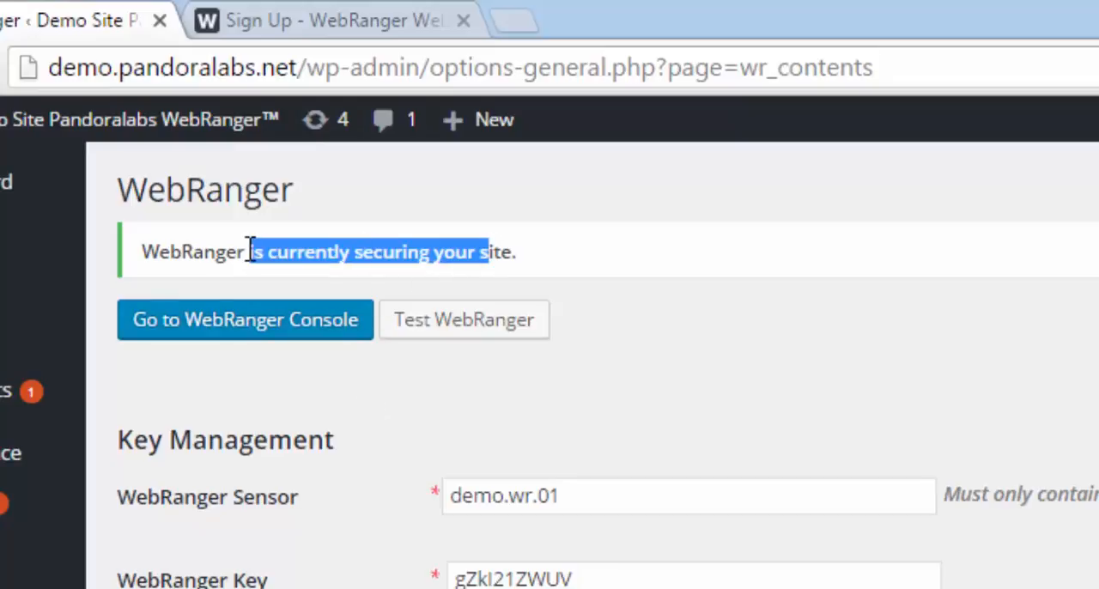
left_click(249, 252)
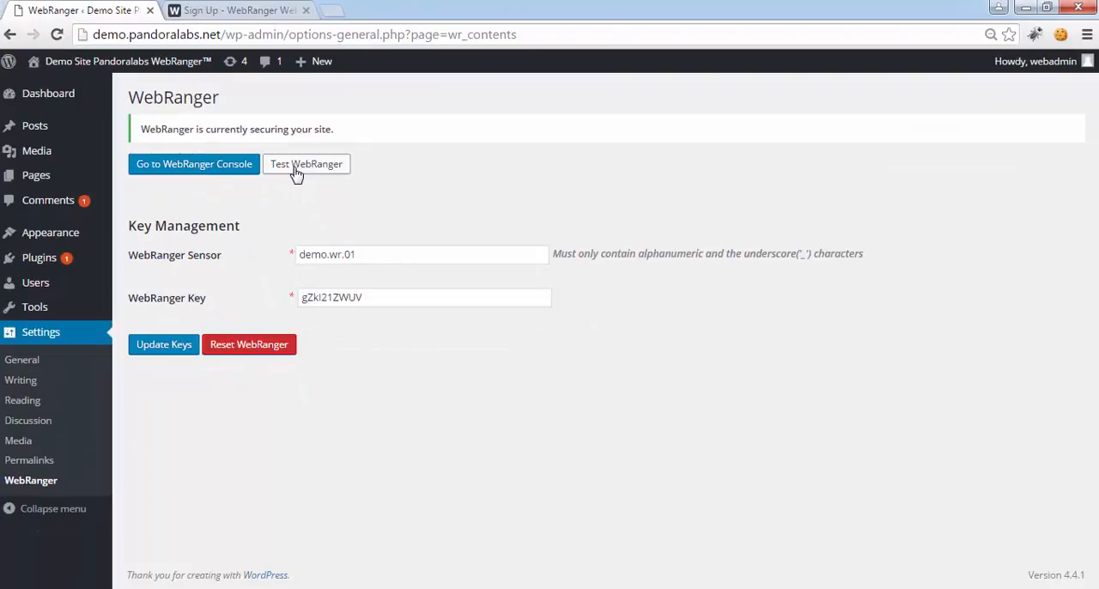
Open the WebRanger Console and sign in with the registered email and account password
left_click(225, 169)
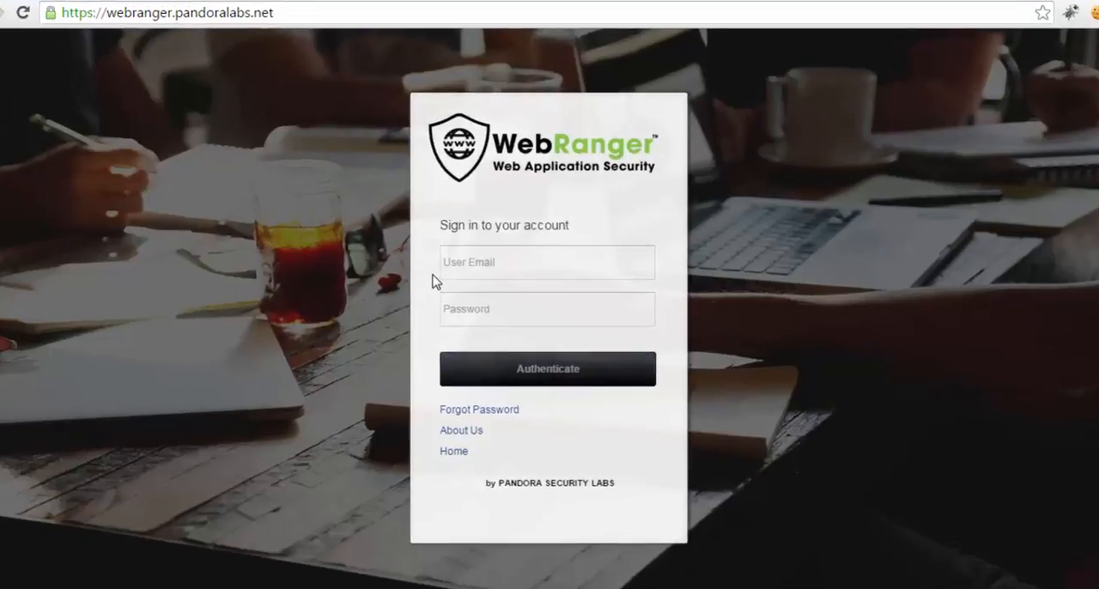
left_click(486, 270)
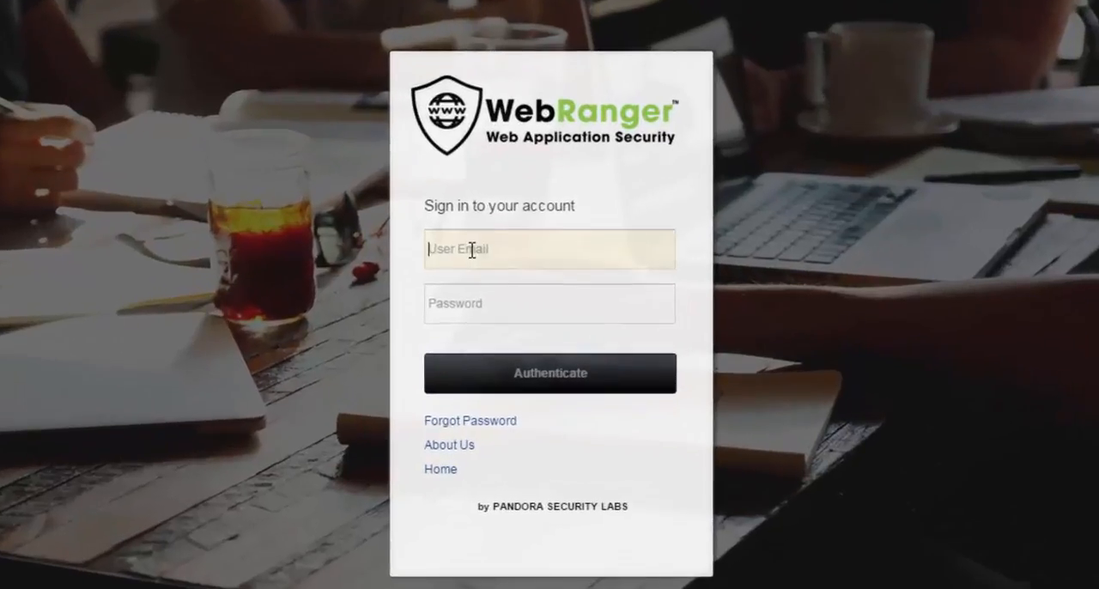
key("Tab")
type("•••••")
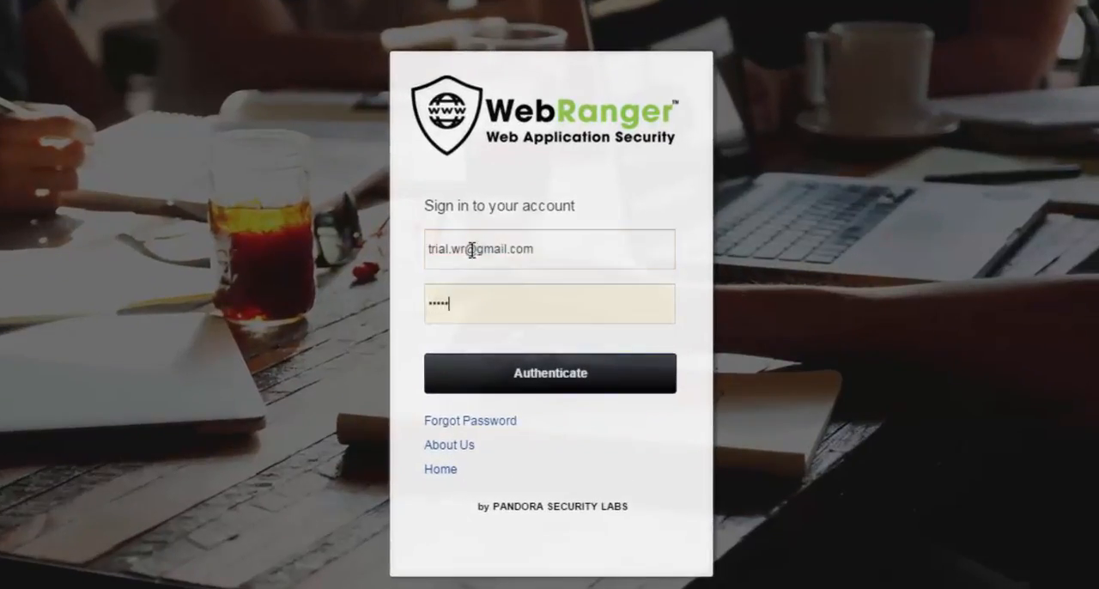
type("••••")
left_click(495, 358)
left_click(527, 356)
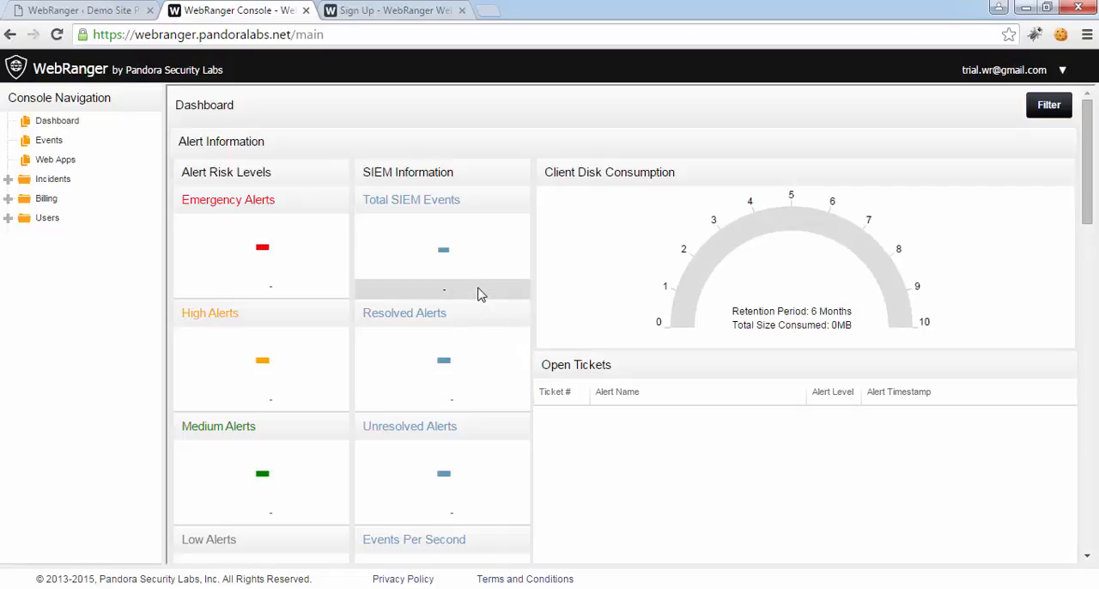
Run the WebRanger test from the WordPress plugin settings and dismiss the completion dialog
left_click(108, 17)
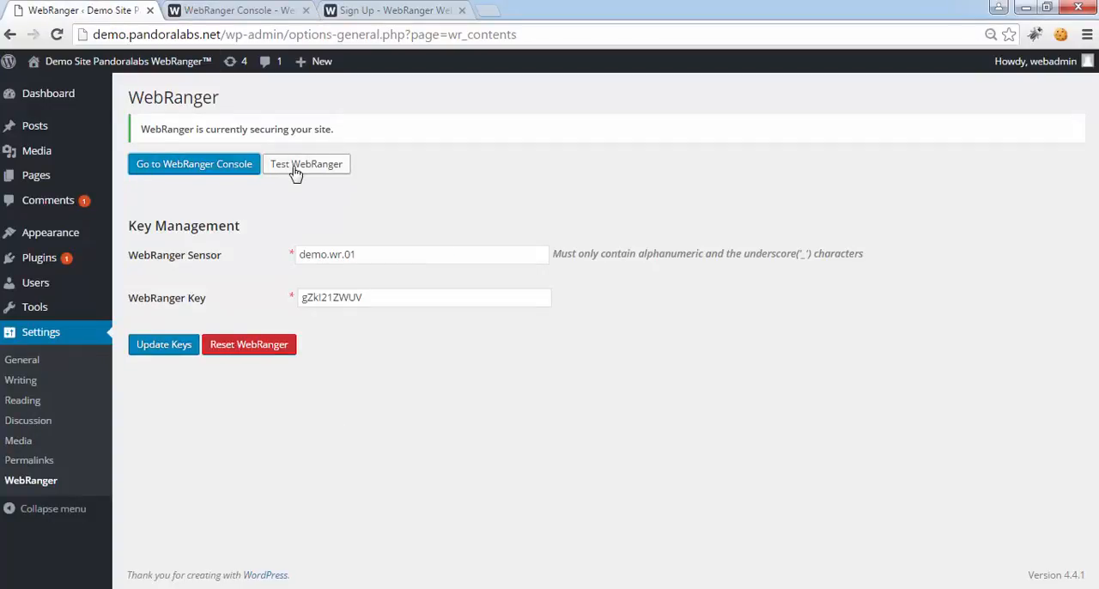
left_click(295, 173)
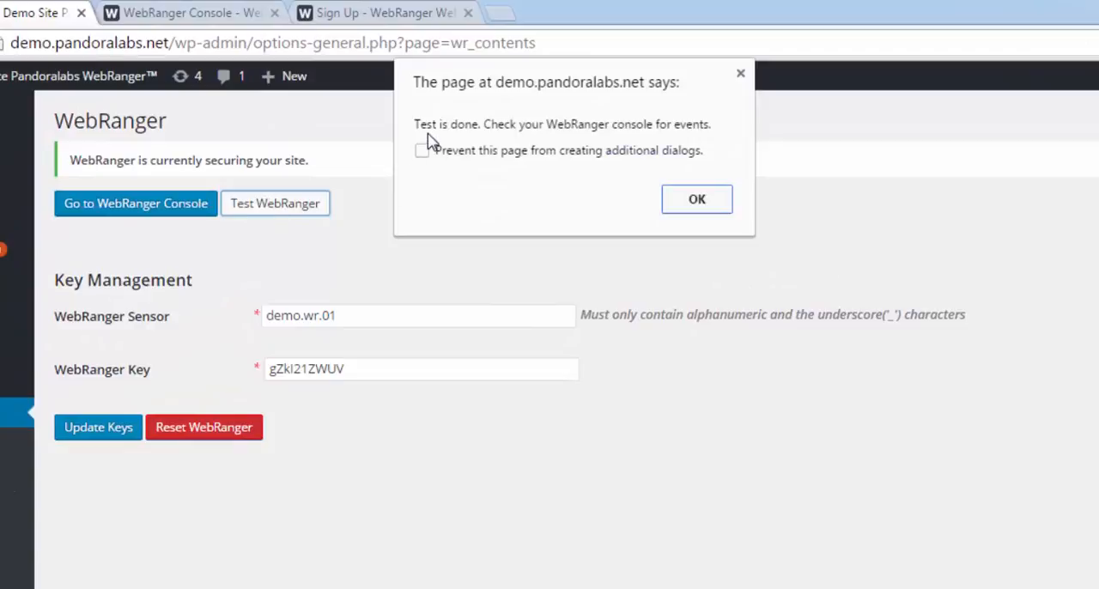
left_click(696, 199)
Check the WebRanger Console dashboard for the test's events and alerts, and return to the WordPress plugin settings
left_click(141, 13)
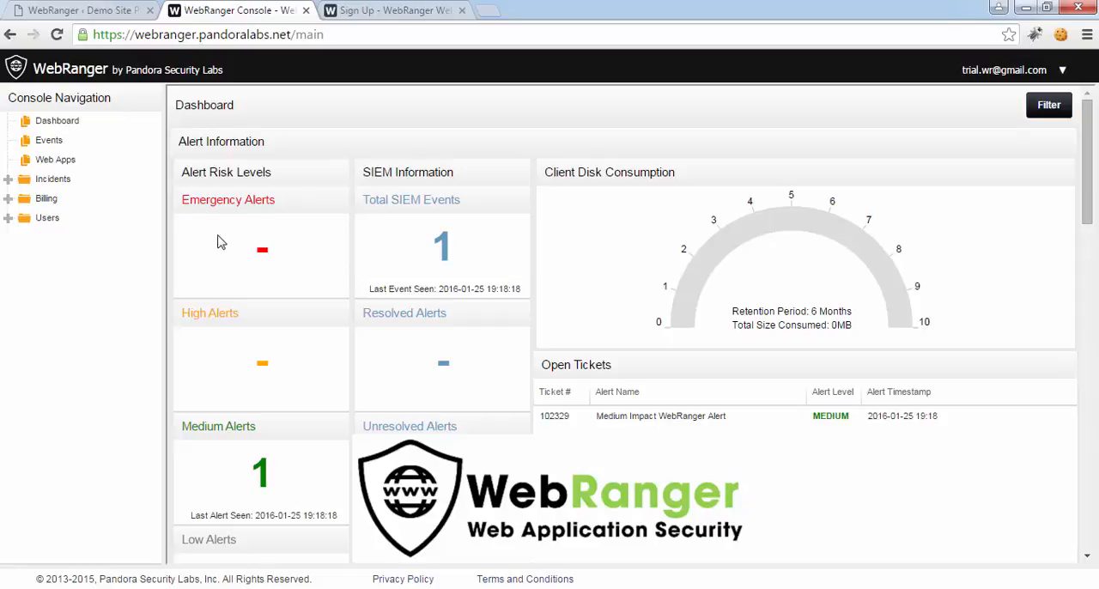
left_click(109, 12)
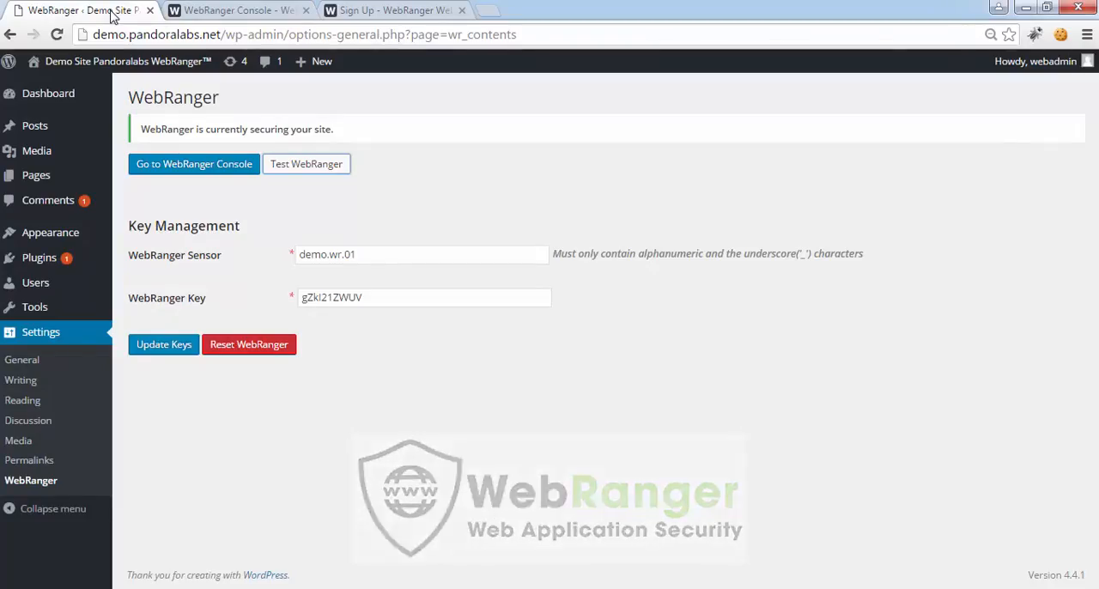